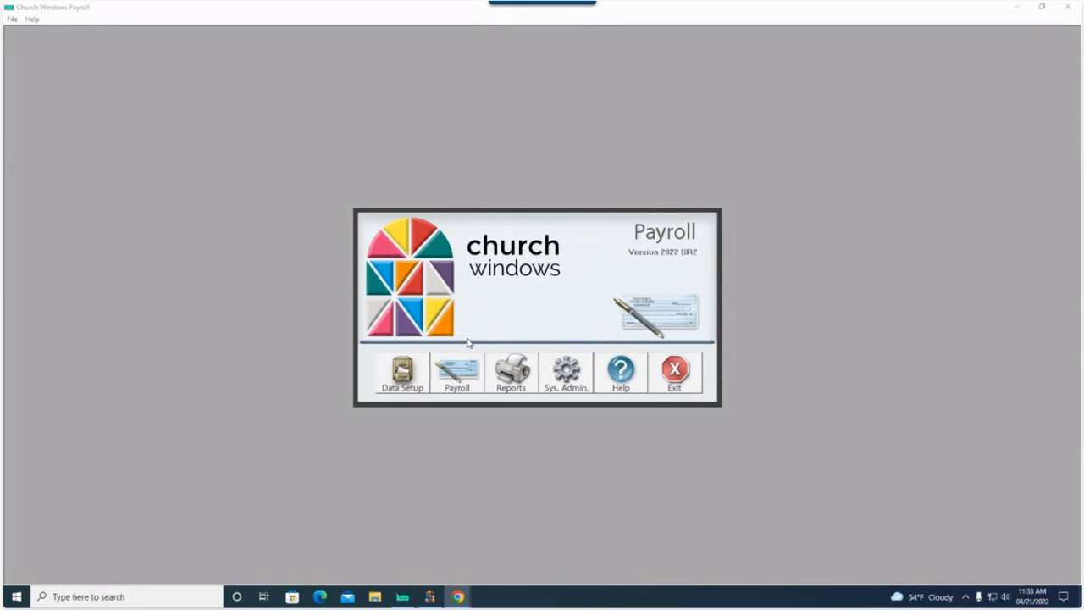
# - Open the Employee File and view the state withholding settings of the second employee in the list
pyautogui.click(411, 385)
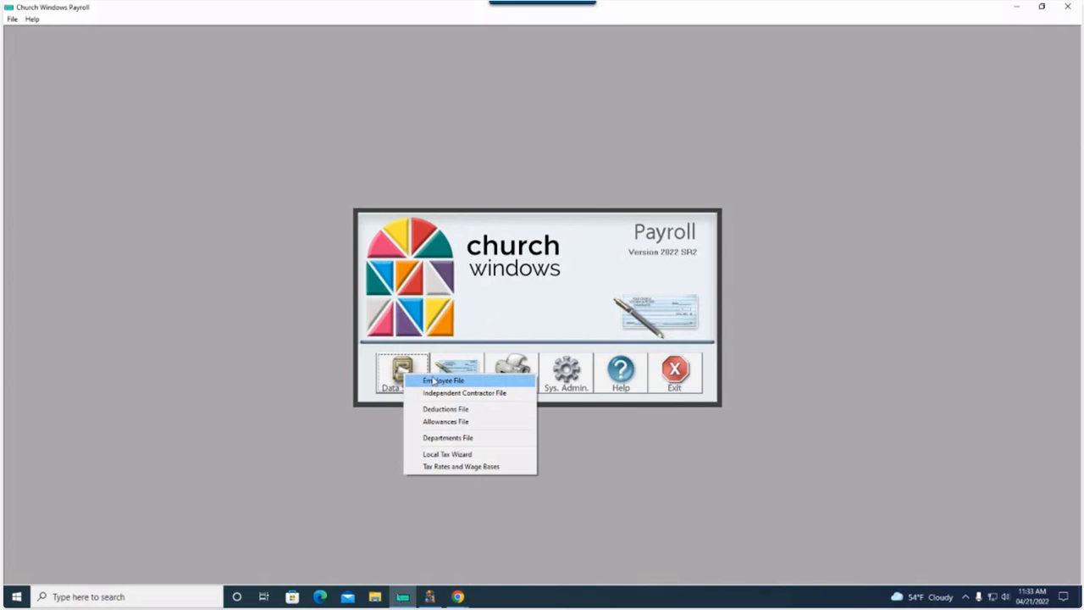
pyautogui.click(434, 381)
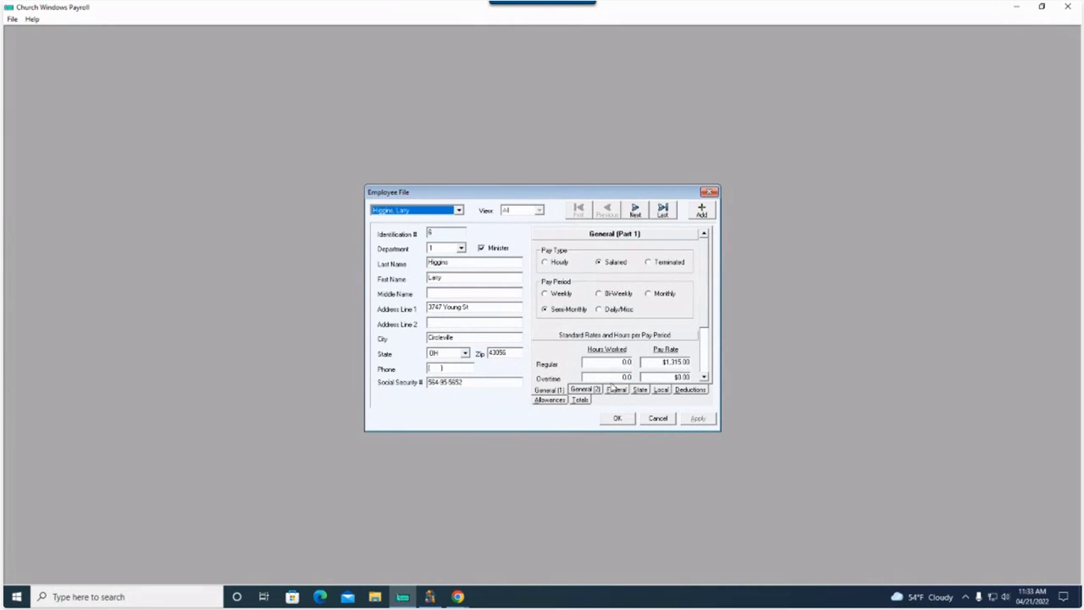
pyautogui.click(459, 210)
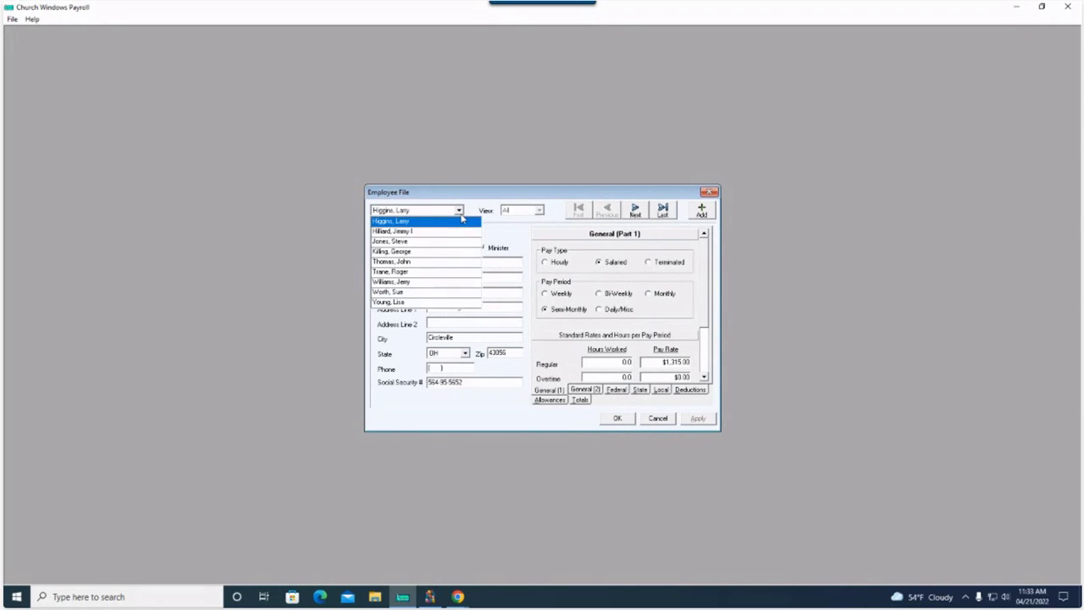
pyautogui.click(419, 231)
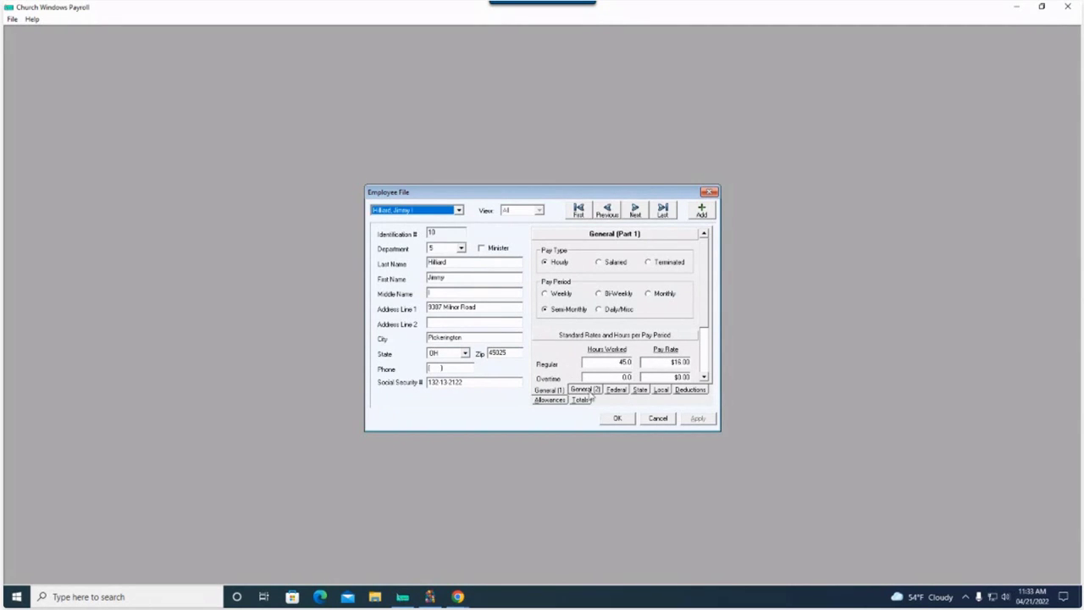
pyautogui.click(639, 391)
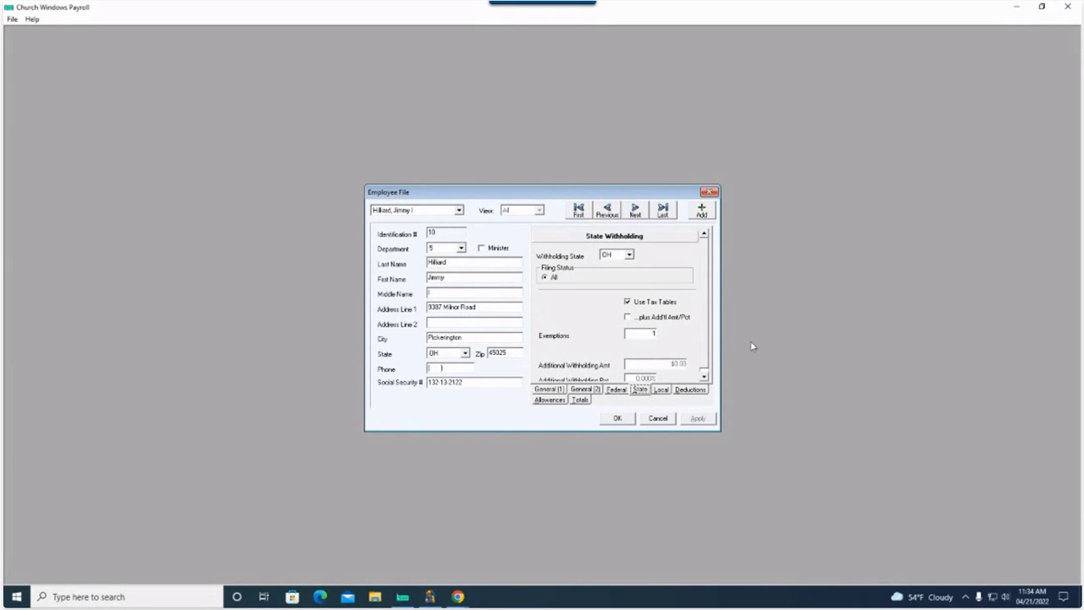
# - Switch to the Church Windows launcher, return to Payroll, and close the Employee File without saving
pyautogui.hotkey('alt', 'Tab')
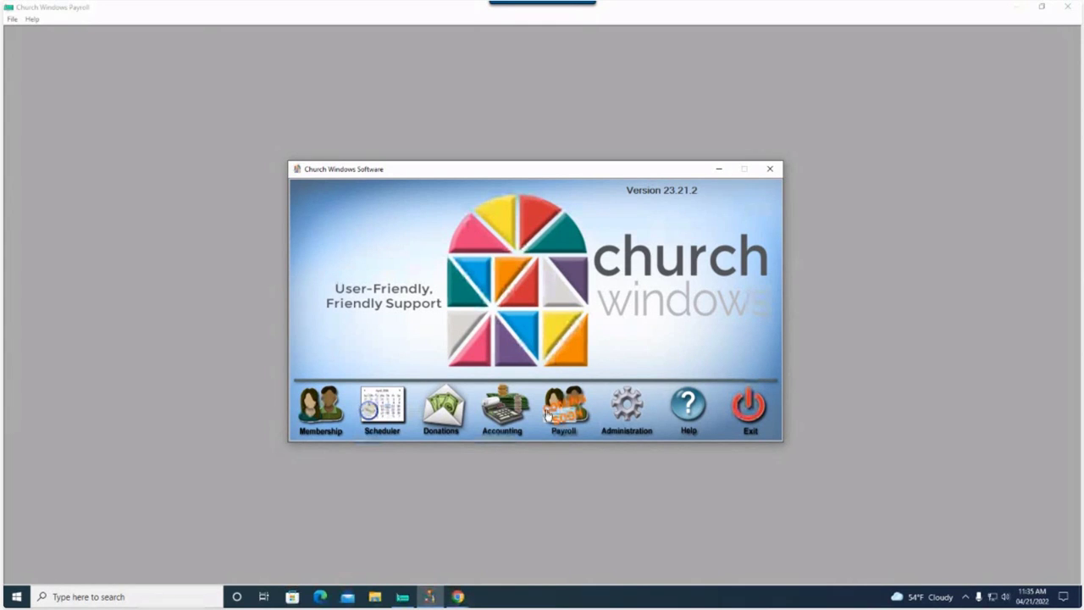
pyautogui.click(548, 414)
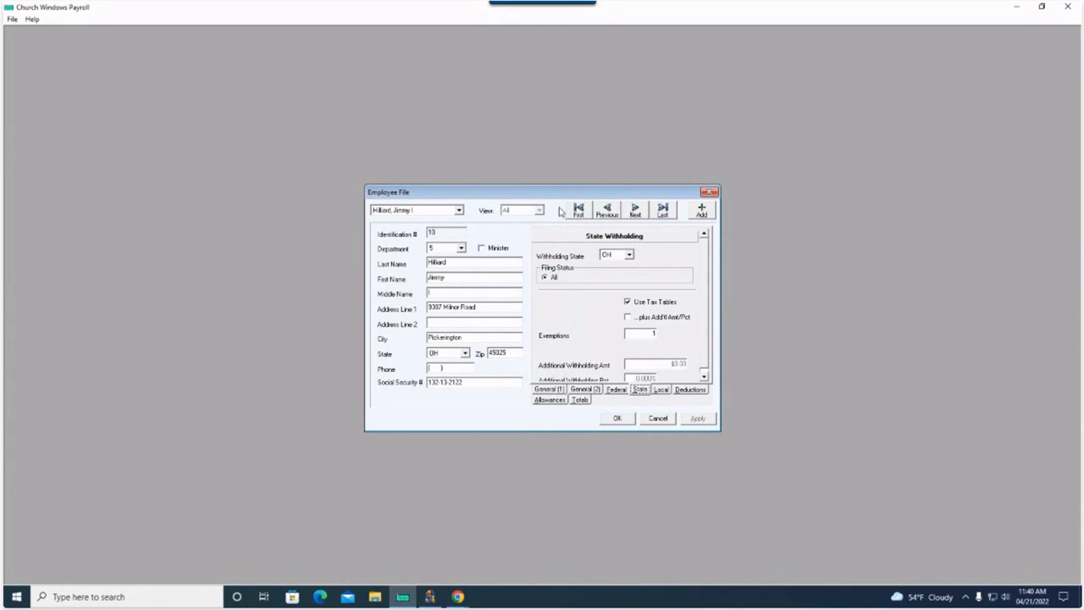
pyautogui.click(659, 419)
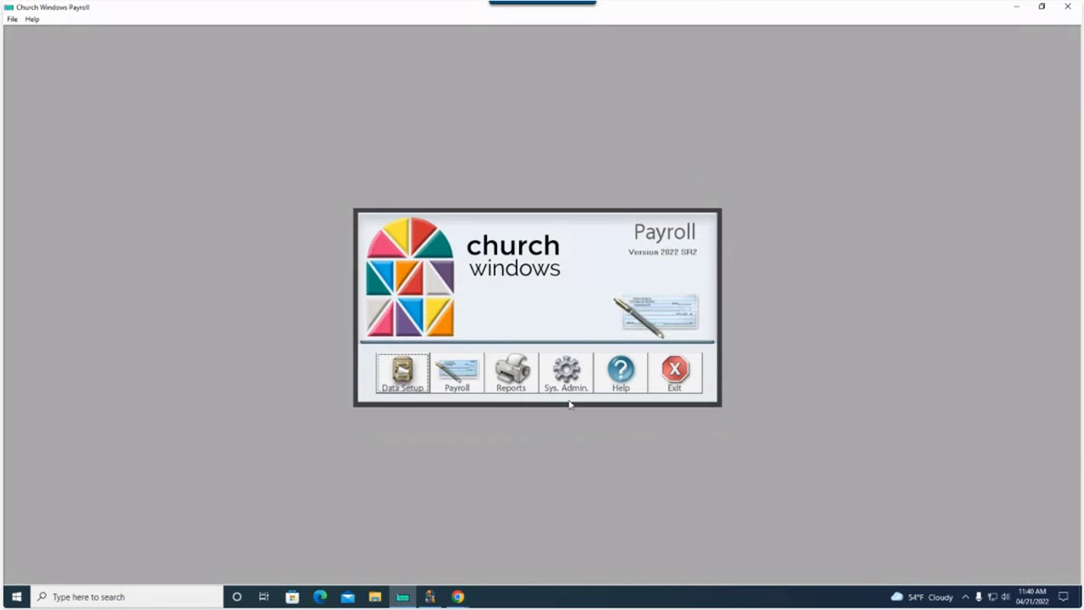
# - Try to add a deduction described as "Kentucky's Income Deduction" in the Deductions File, and exit the file discarding the changes
pyautogui.click(409, 376)
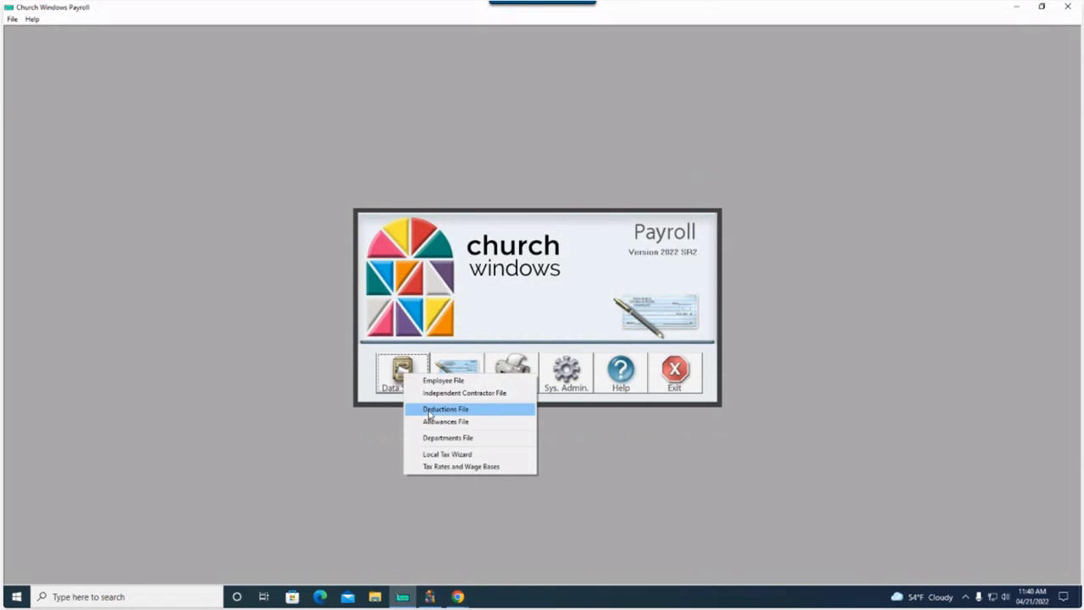
pyautogui.click(430, 411)
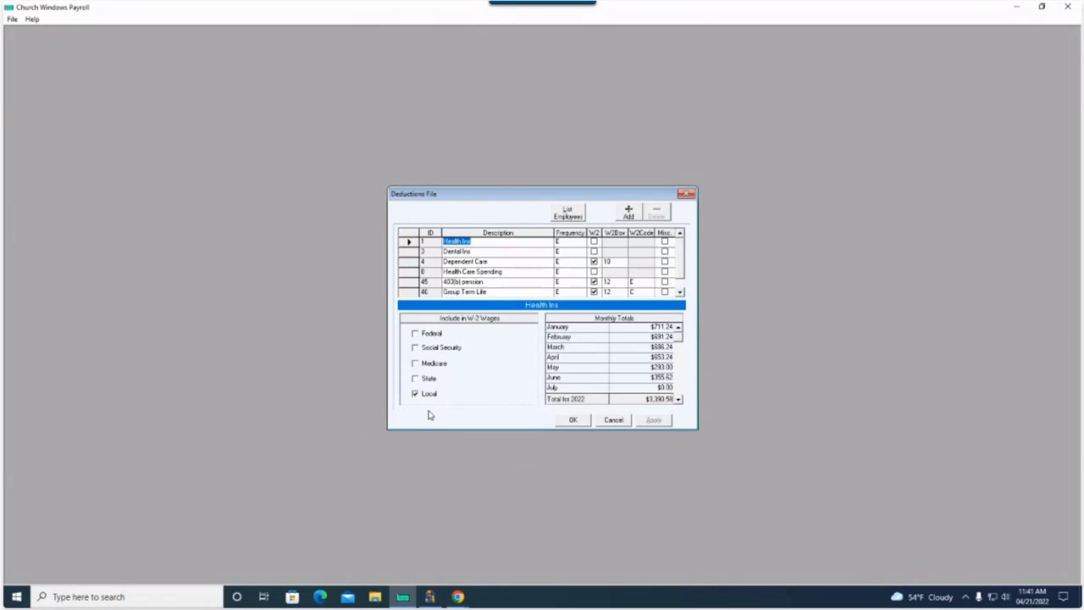
pyautogui.click(626, 213)
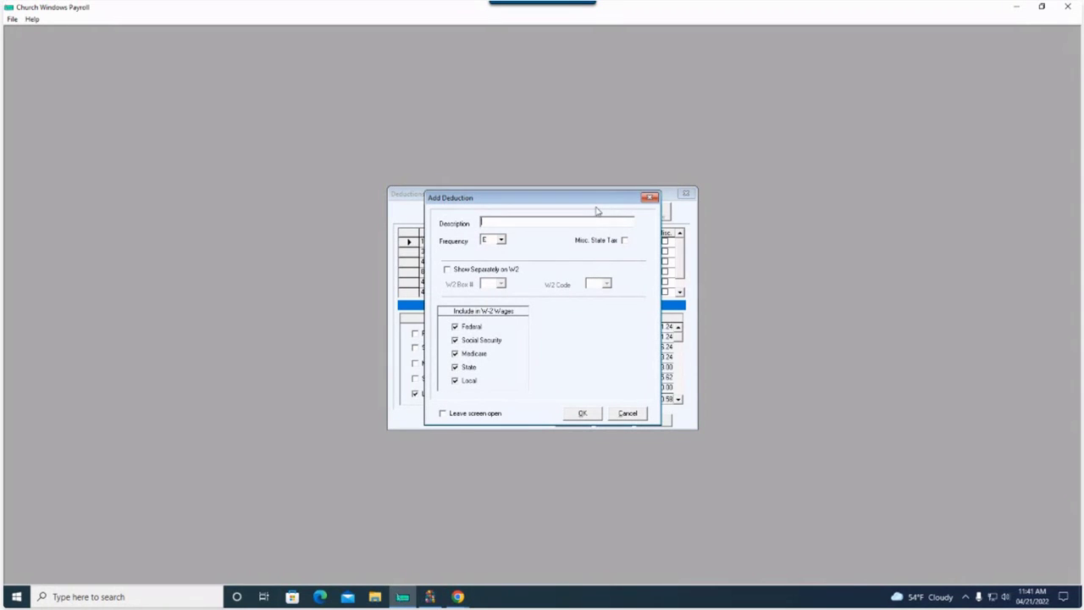
pyautogui.write('Fund')
pyautogui.press('BackSpace')
pyautogui.press('BackSpace')
pyautogui.press('BackSpace')
pyautogui.write("entucky's Income Deduction")
pyautogui.click(583, 412)
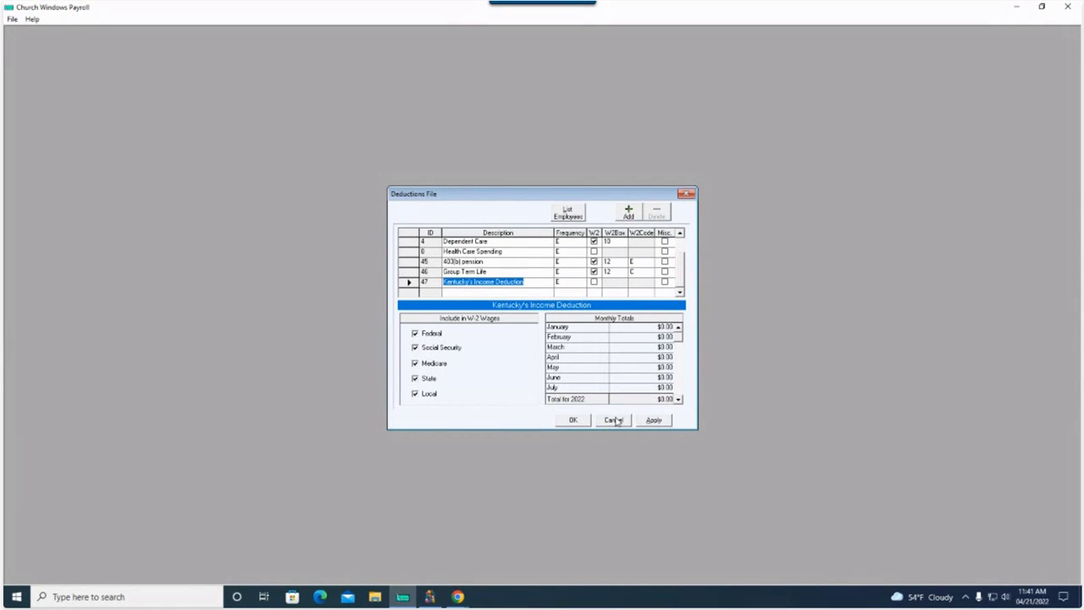
pyautogui.click(614, 420)
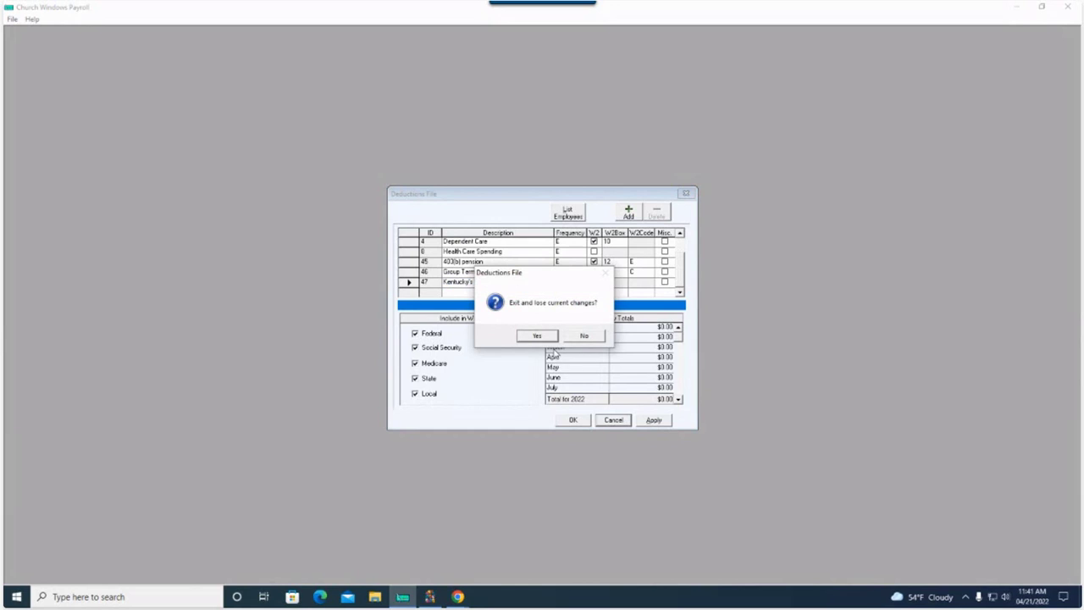
pyautogui.click(537, 335)
pyautogui.click(400, 371)
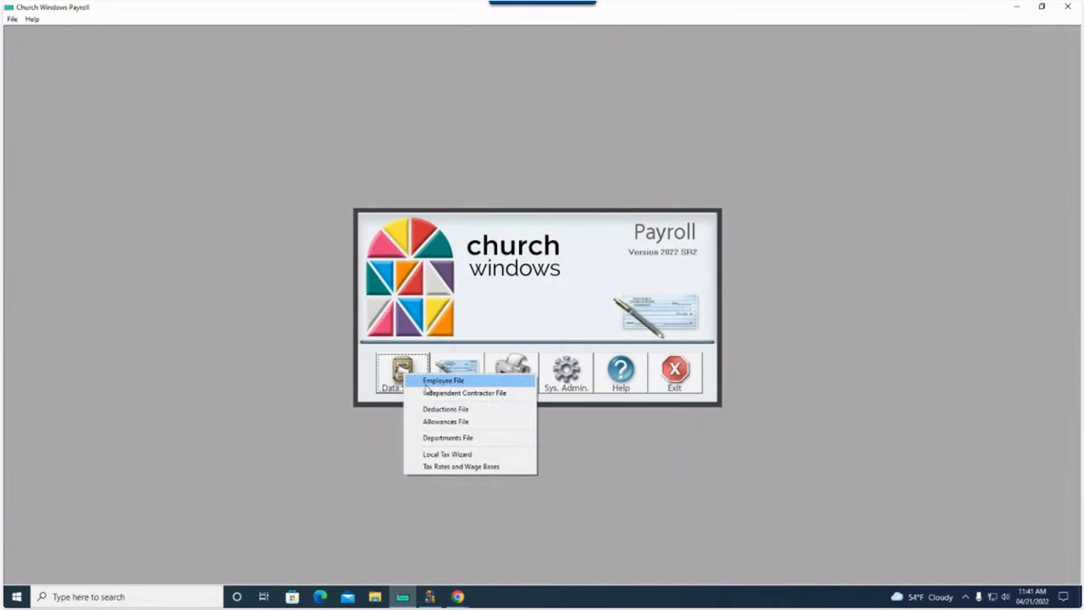
pyautogui.click(437, 380)
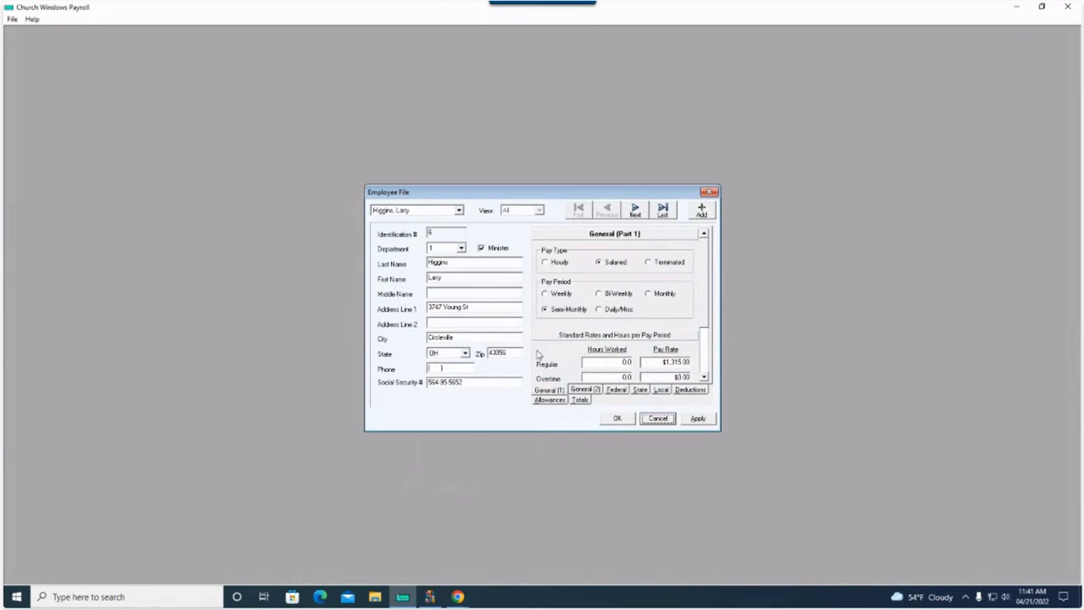
pyautogui.click(662, 420)
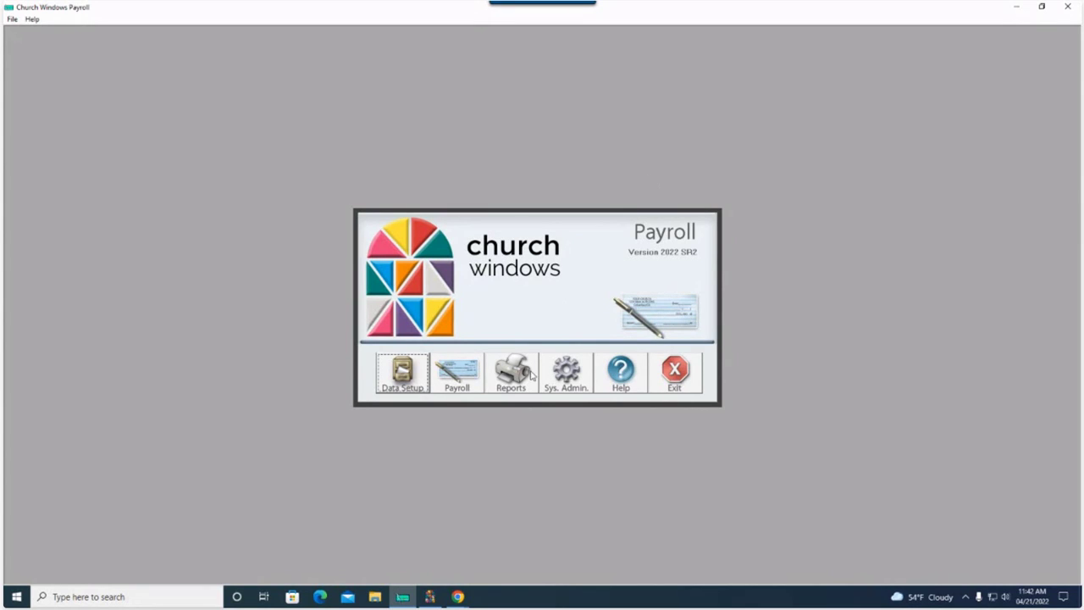
# - Set the withholding state of the second employee in the Employee File to Kentucky (KY) and save the change
pyautogui.click(404, 380)
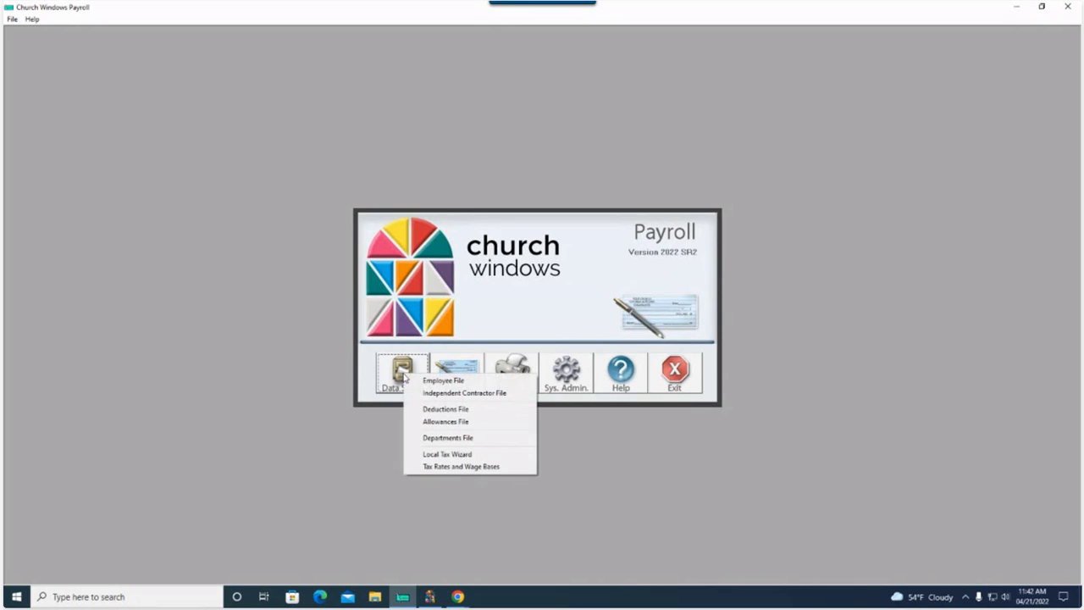
pyautogui.click(438, 382)
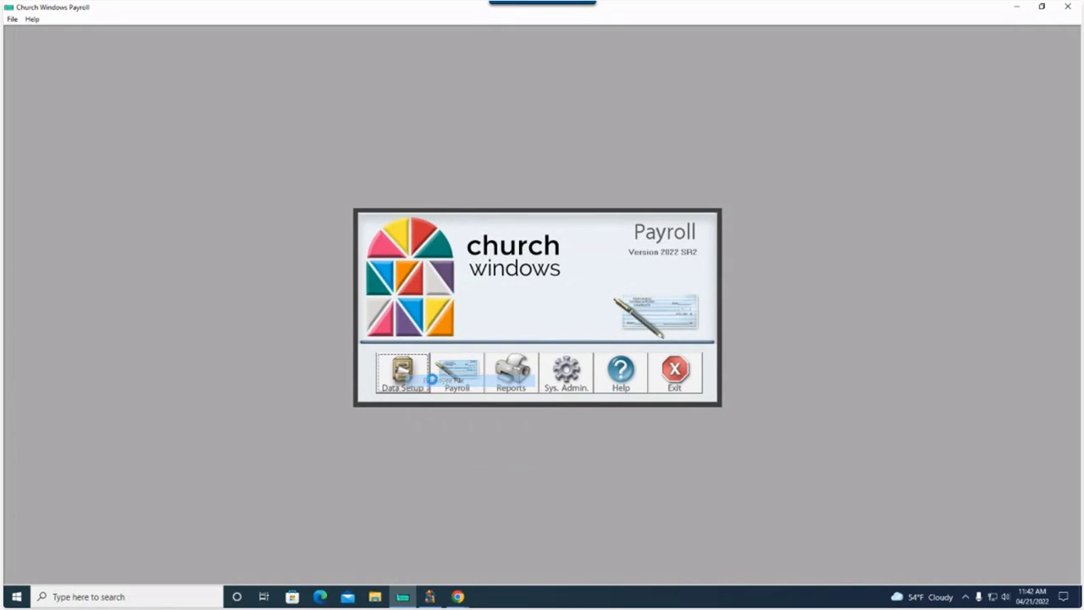
pyautogui.click(460, 212)
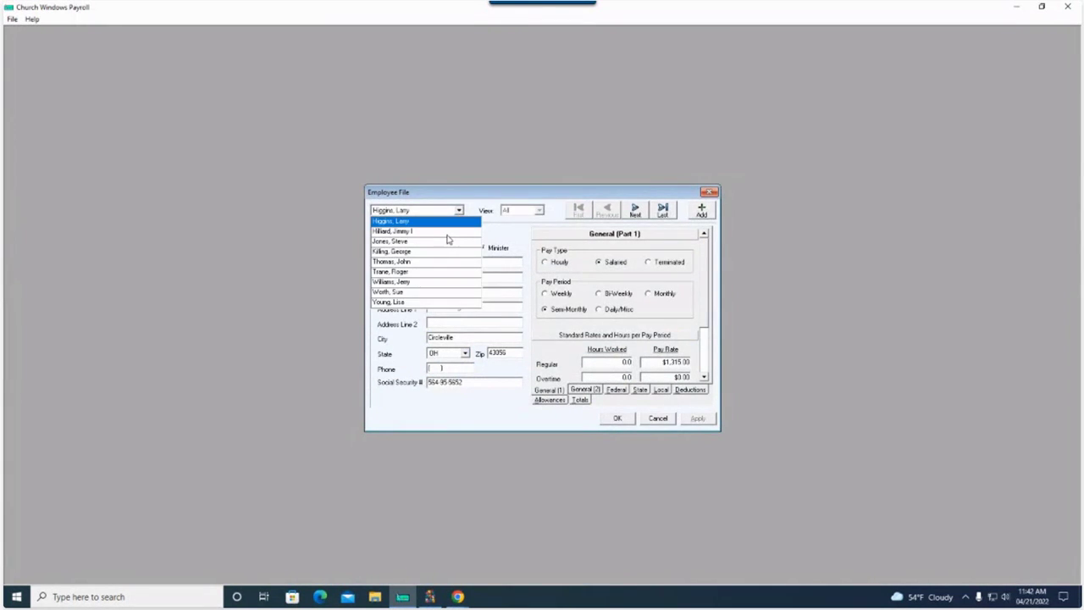
pyautogui.click(447, 235)
pyautogui.click(640, 389)
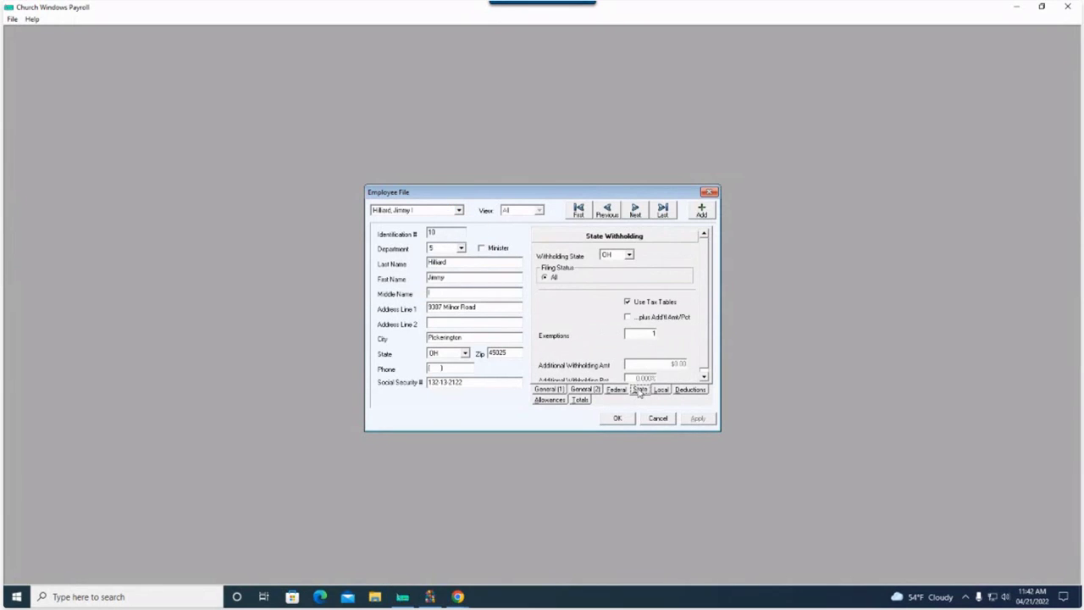
pyautogui.click(629, 255)
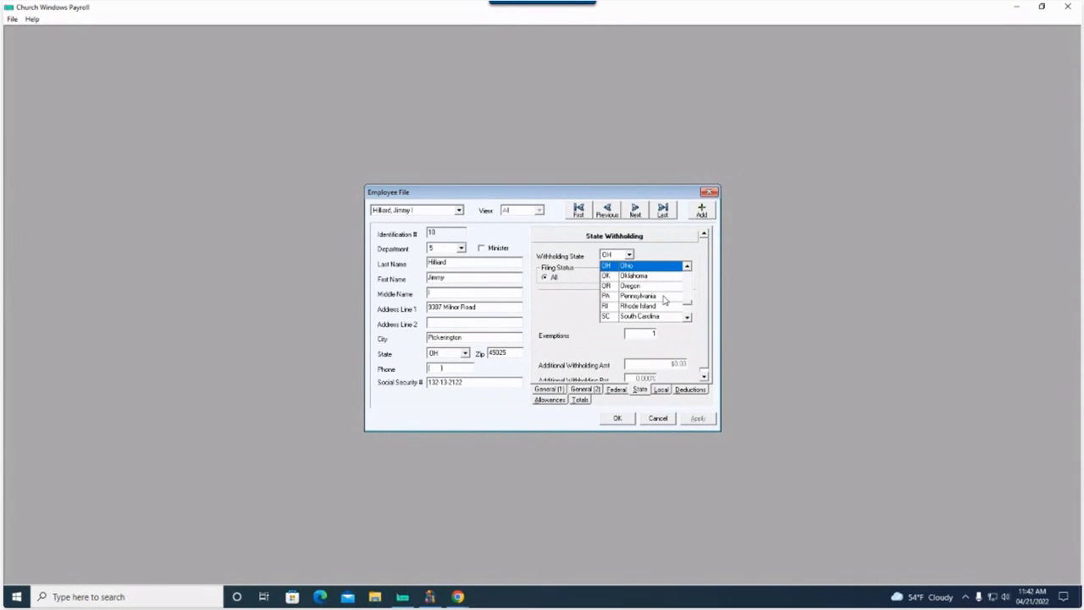
pyautogui.scroll(5, 665, 299)
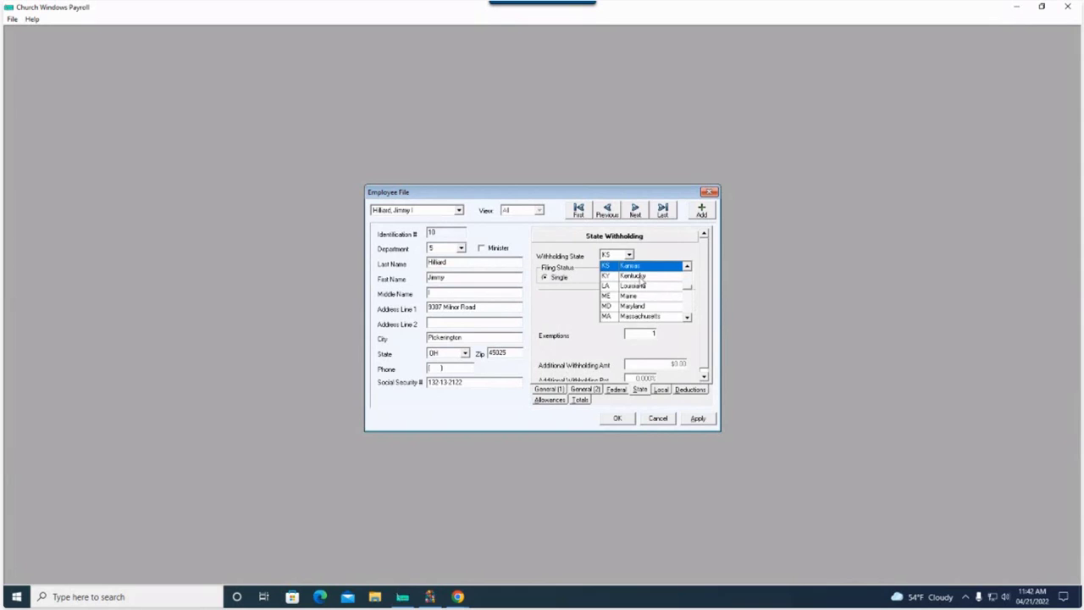
pyautogui.click(642, 280)
pyautogui.click(698, 418)
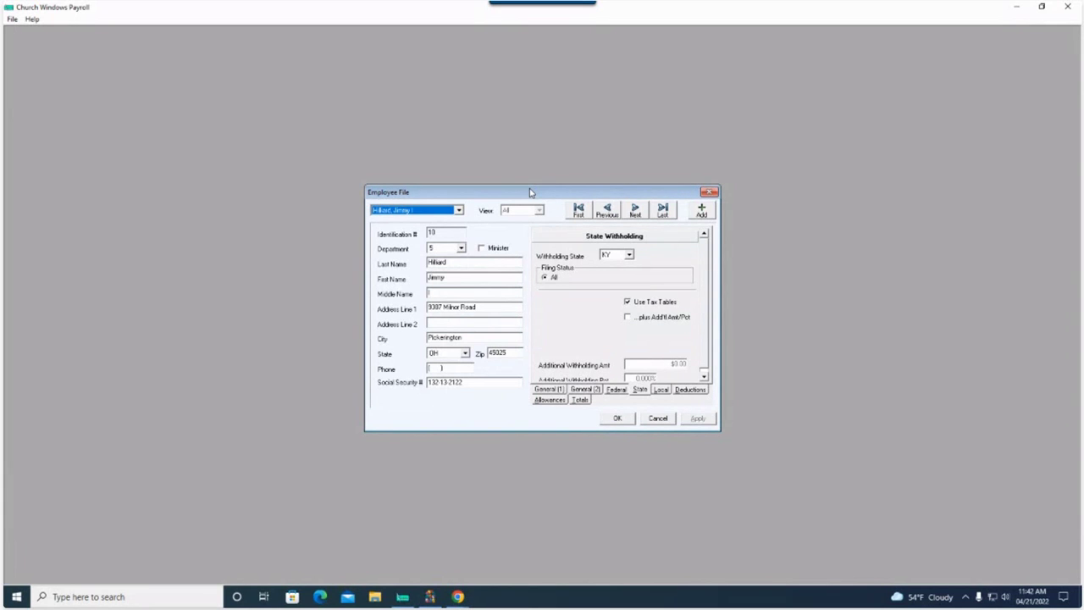
pyautogui.click(625, 420)
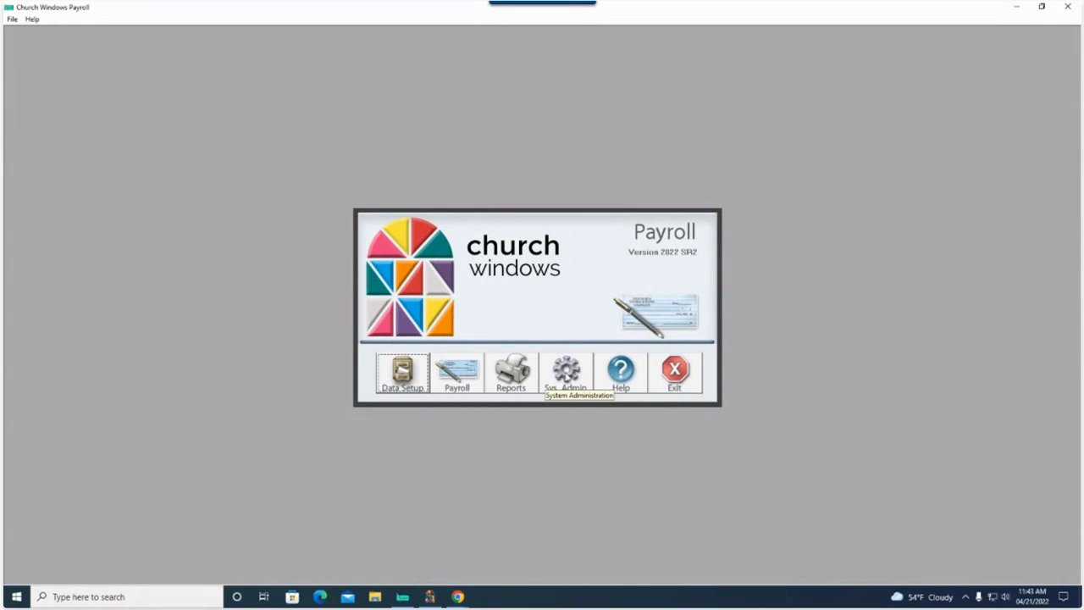
# - Examine the deduction account assignments of the second employee in Account Number Setup and close it without changes
pyautogui.click(565, 378)
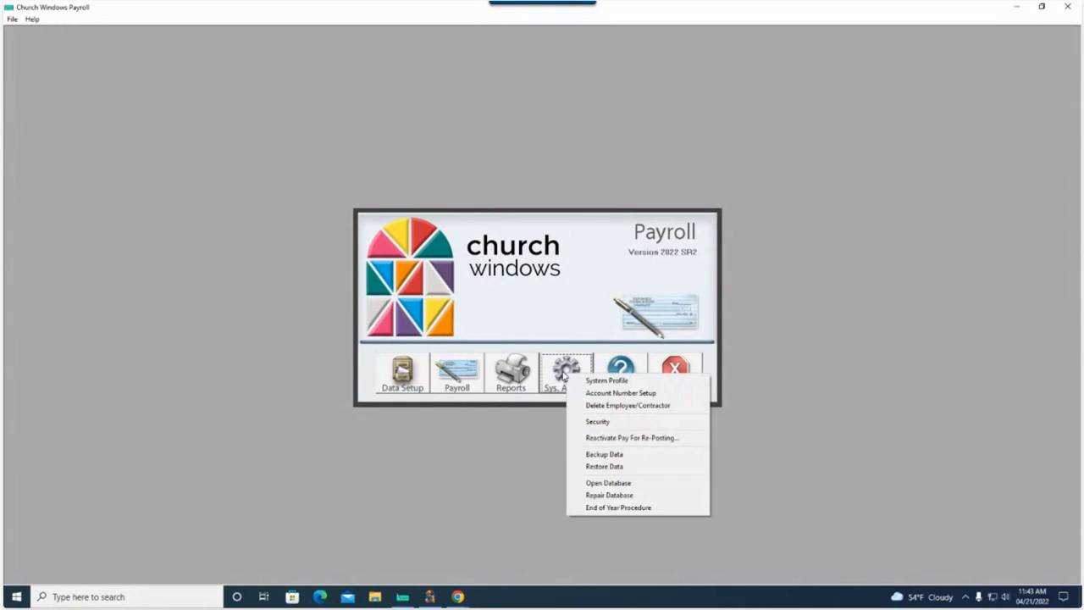
pyautogui.click(595, 395)
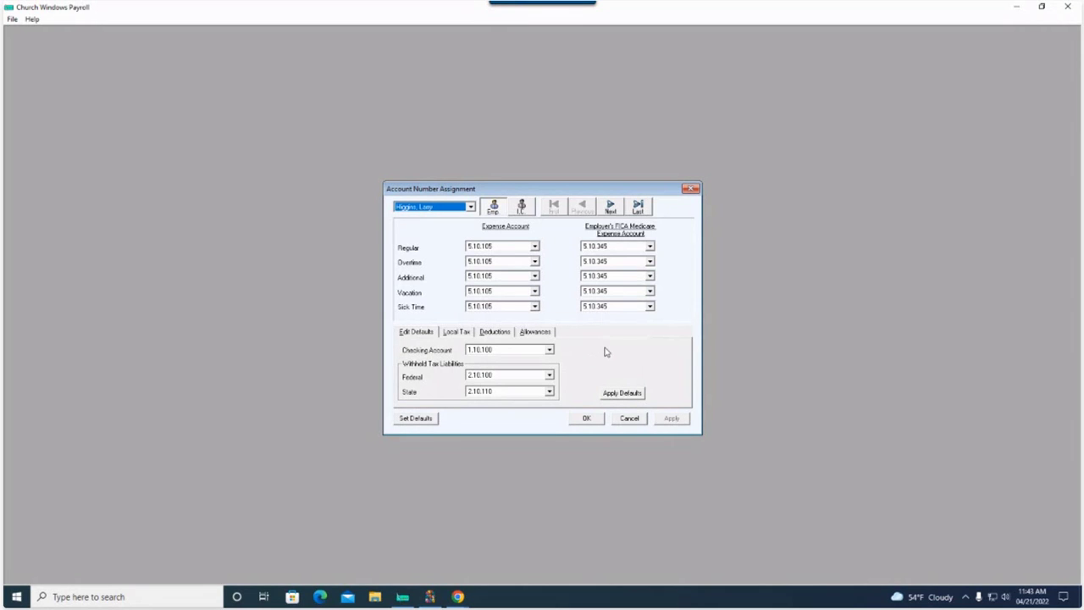
pyautogui.click(462, 208)
pyautogui.click(445, 227)
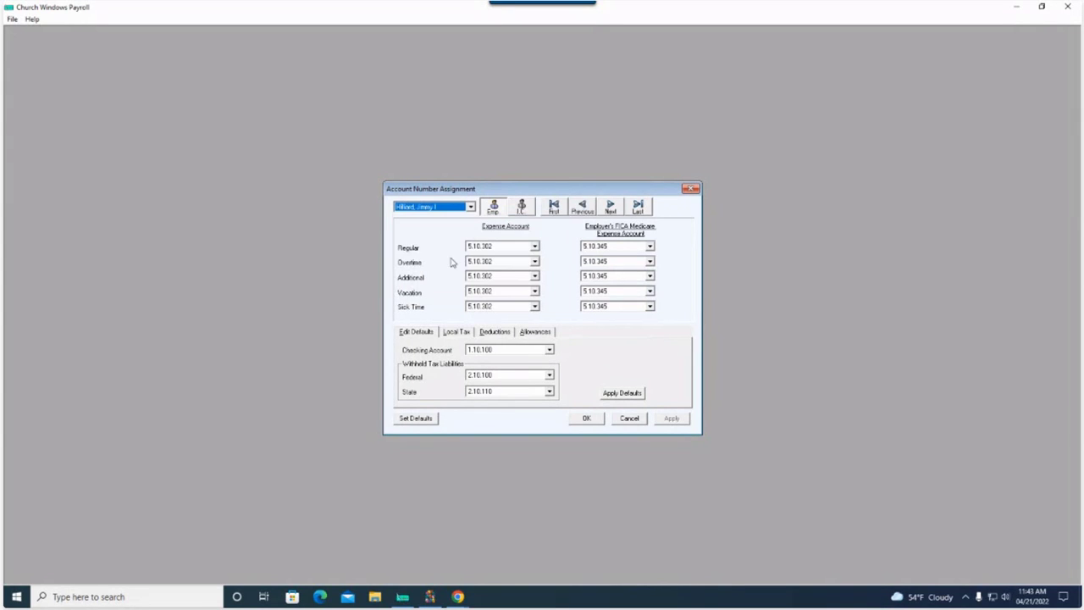
pyautogui.click(499, 333)
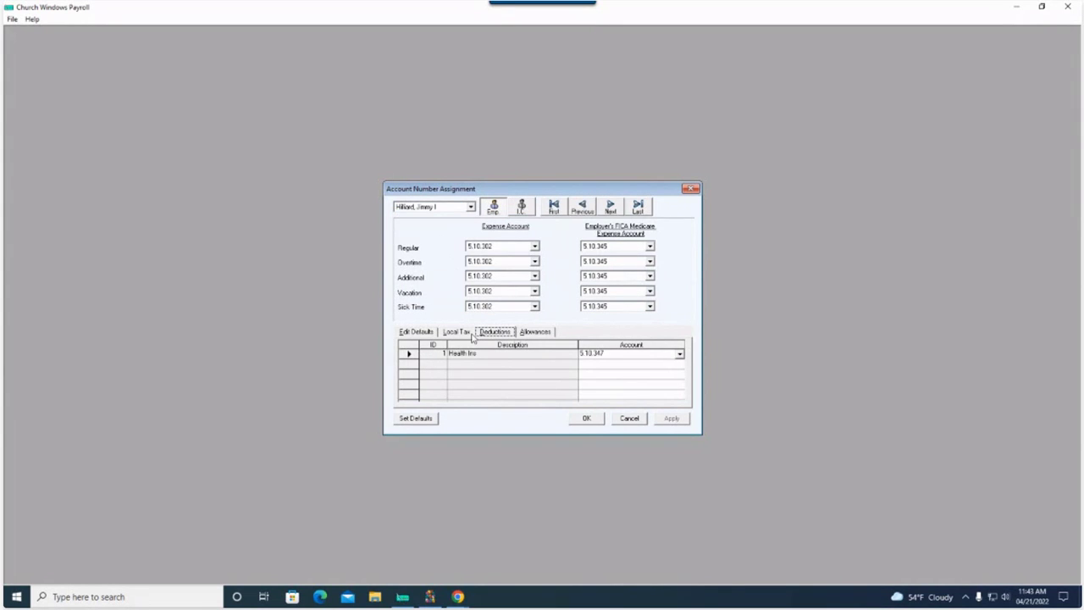
pyautogui.click(625, 422)
# - Check the deductions available to add for the second employee in the Employee File and close it without saving
pyautogui.click(391, 369)
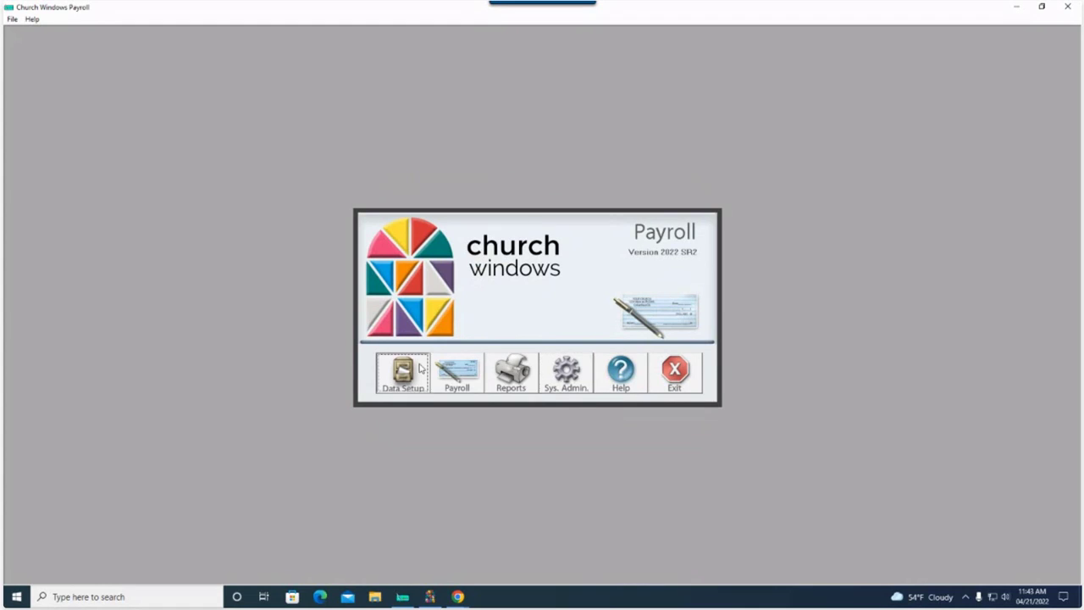
pyautogui.click(448, 381)
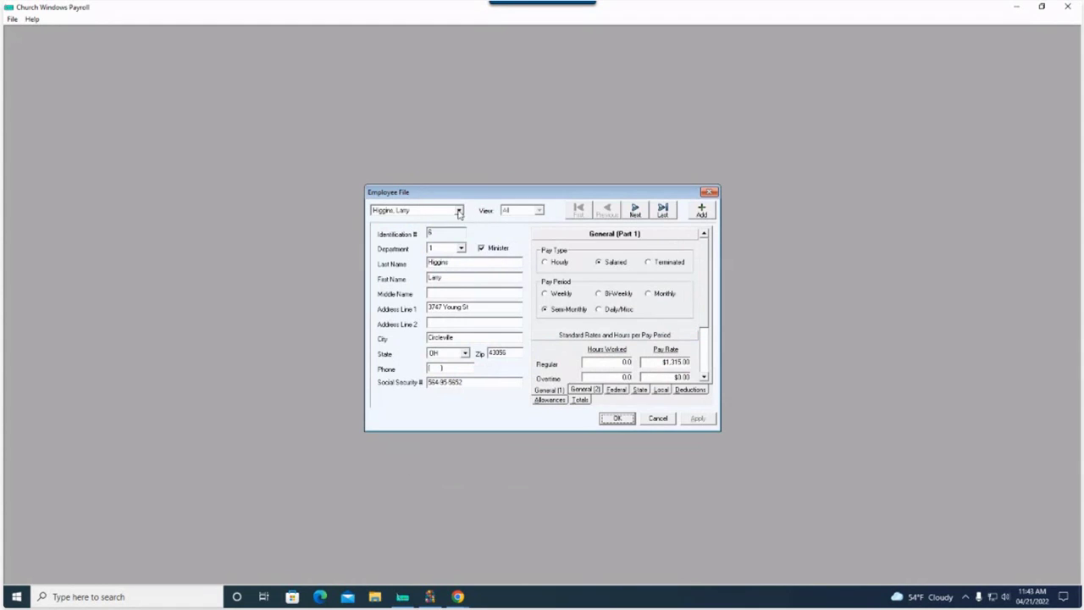
pyautogui.click(458, 210)
pyautogui.click(409, 231)
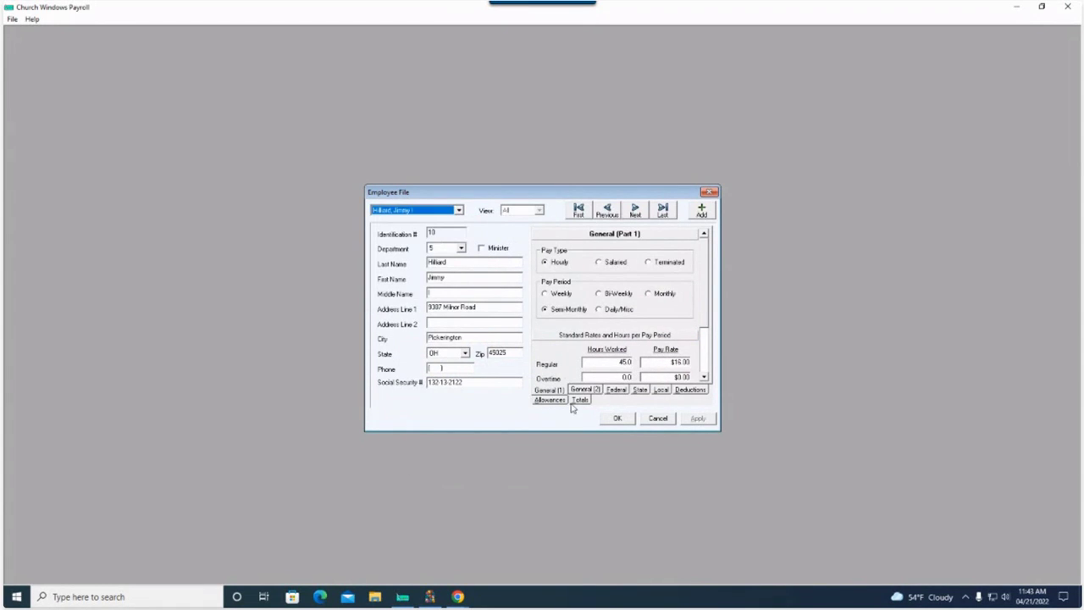
pyautogui.click(691, 390)
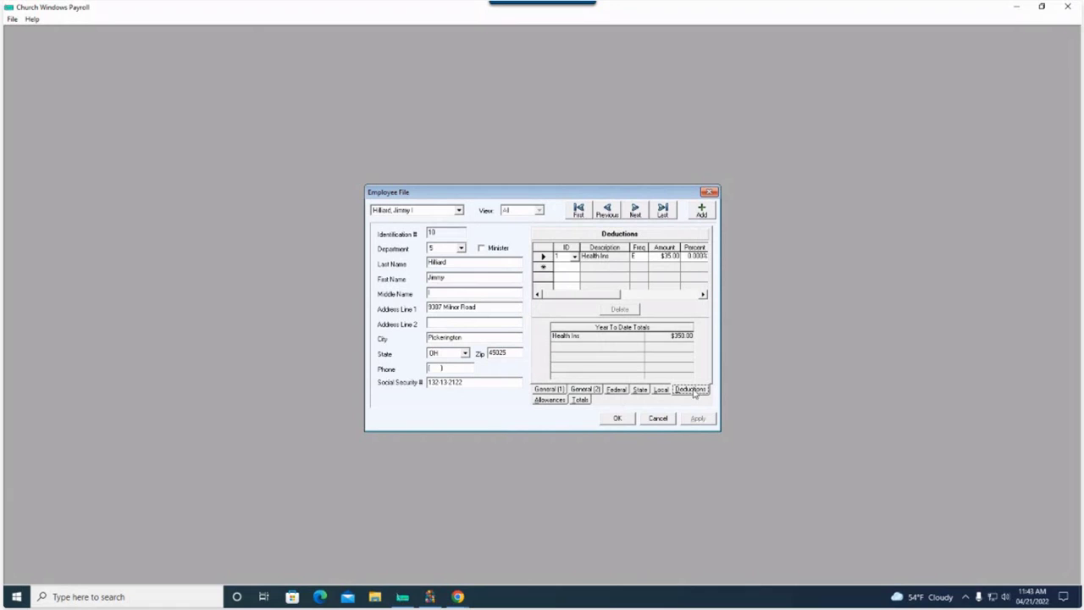
pyautogui.click(574, 268)
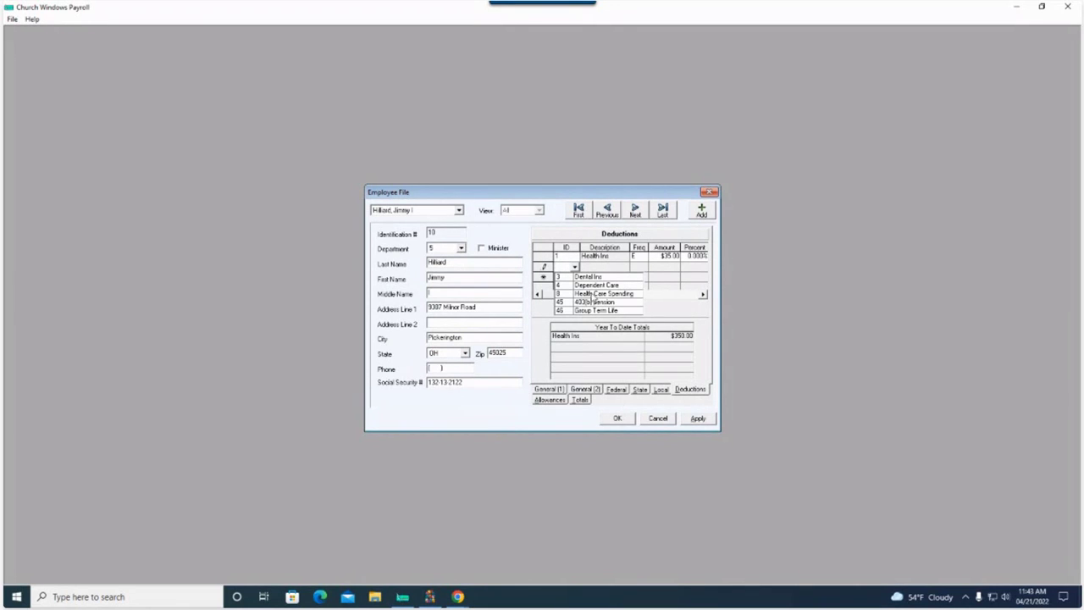
pyautogui.click(643, 416)
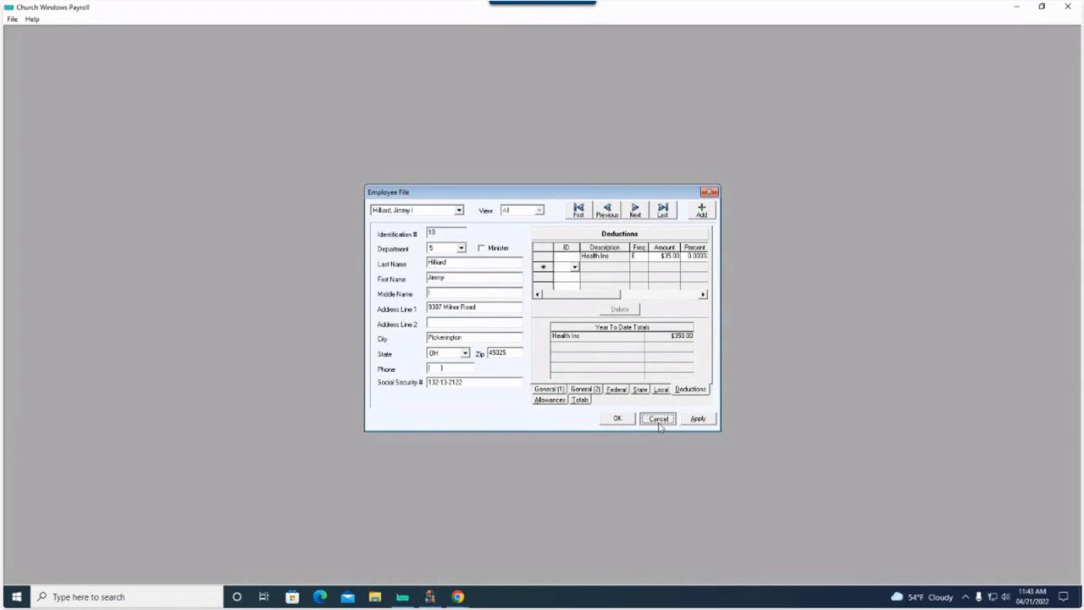
pyautogui.click(658, 418)
# - Add a deduction described as "Kentucky Income Tax" in the Deductions File and save the file
pyautogui.click(418, 383)
pyautogui.click(443, 409)
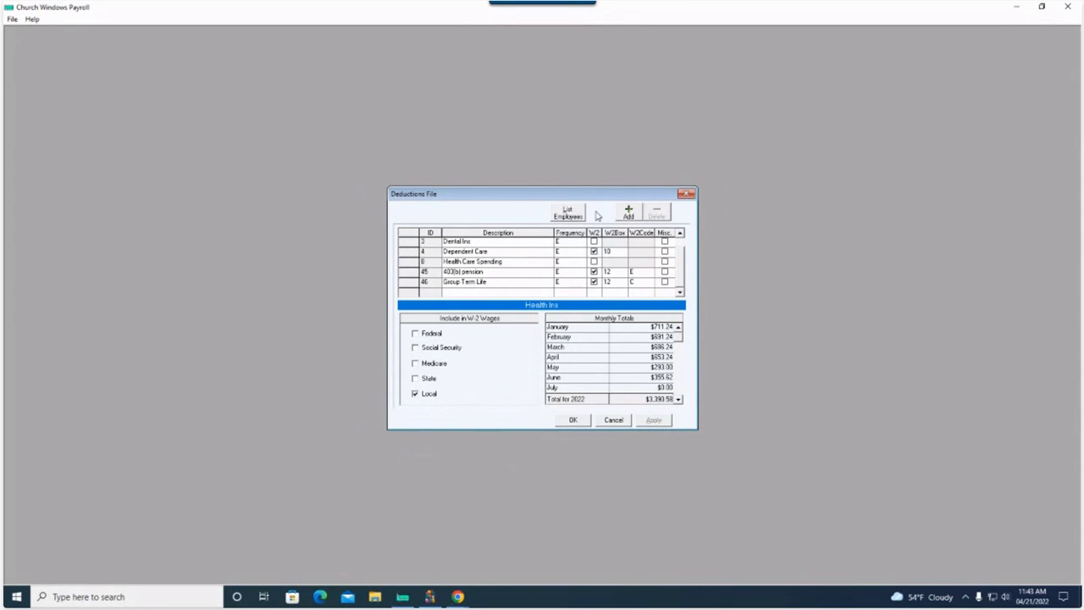
pyautogui.click(629, 213)
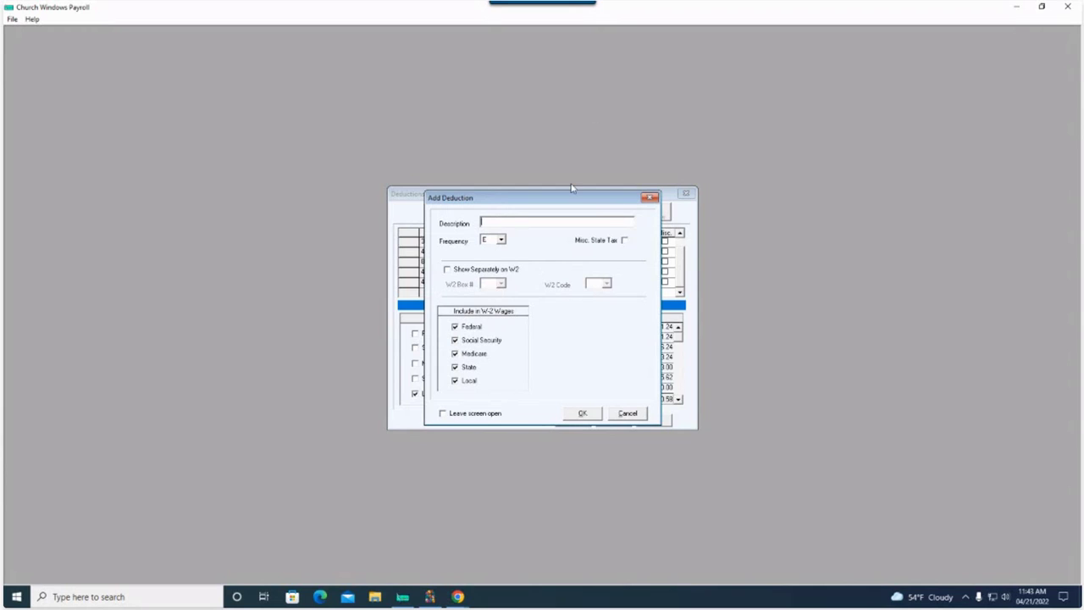
pyautogui.write('Kentucky Income Tax')
pyautogui.click(593, 414)
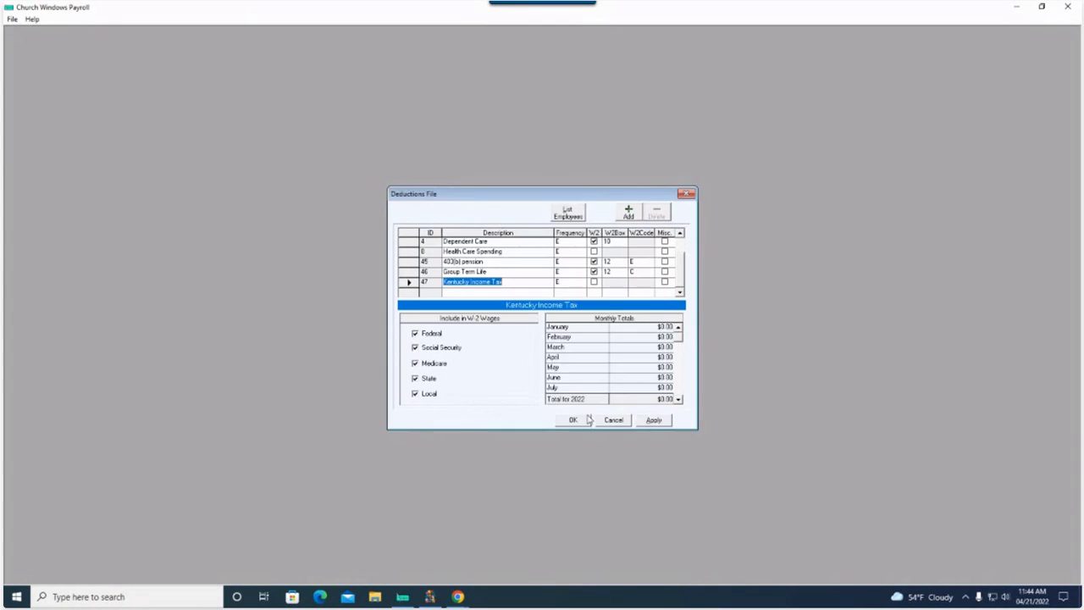
pyautogui.click(573, 420)
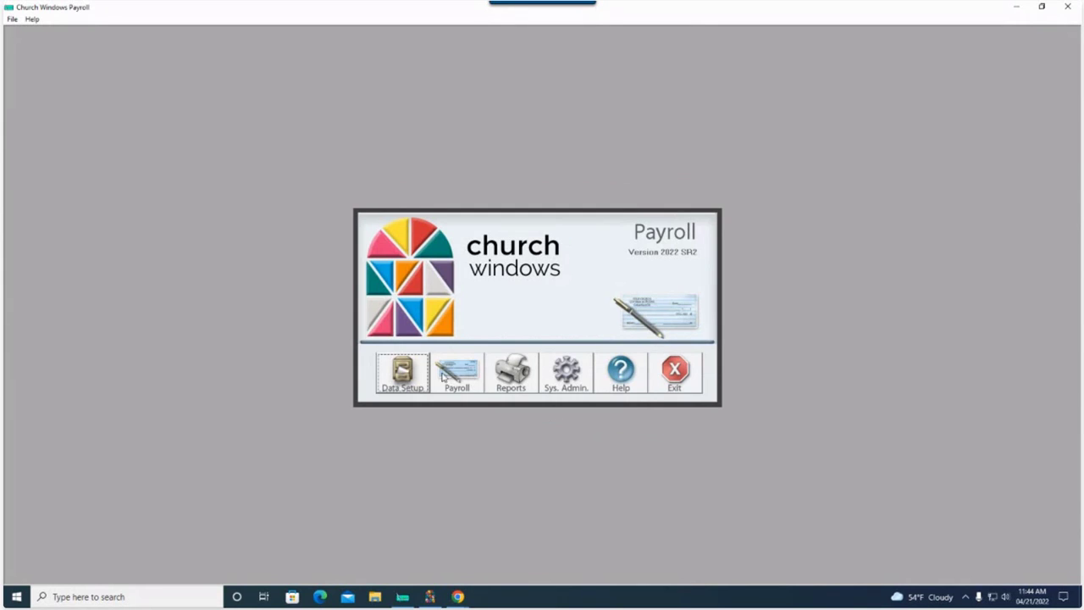
# - Add the Kentucky Income Tax deduction to the second employee's deductions in the Employee File
pyautogui.click(414, 369)
pyautogui.click(432, 381)
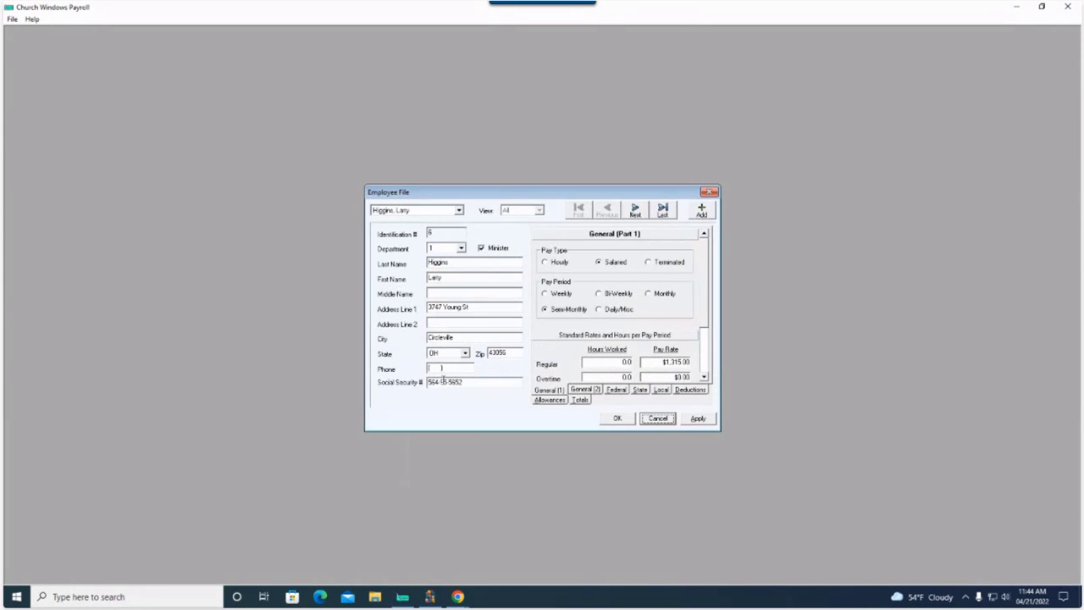
pyautogui.click(459, 210)
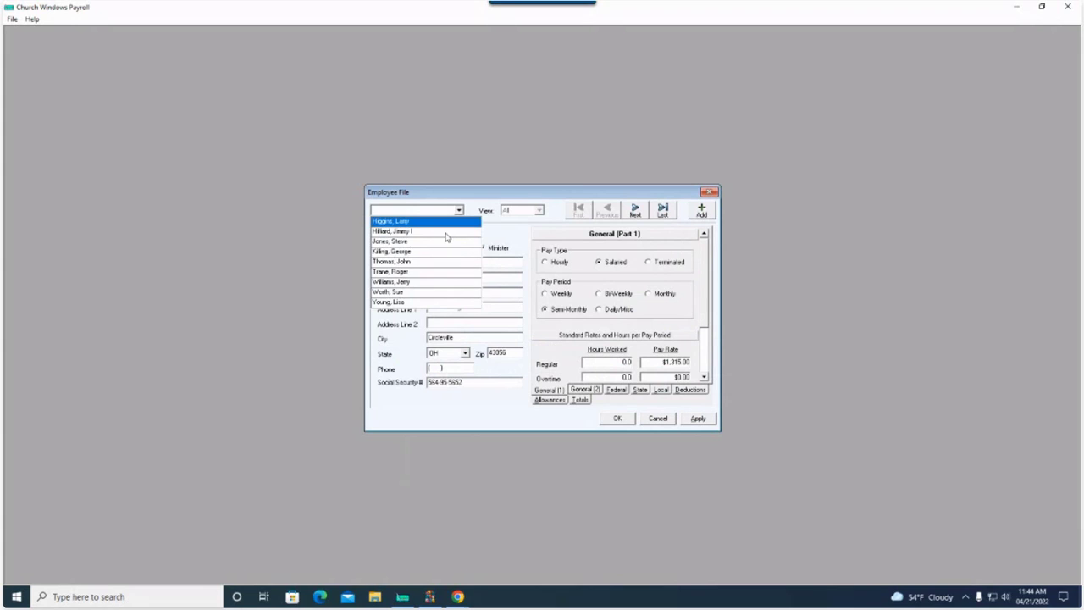
pyautogui.click(446, 229)
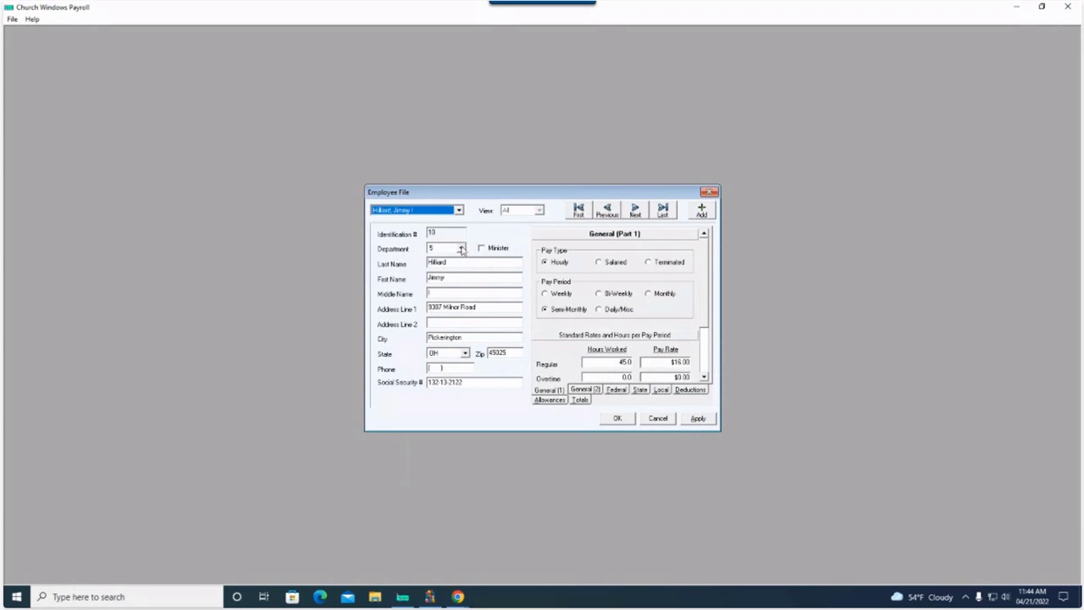
pyautogui.click(689, 390)
pyautogui.click(568, 267)
pyautogui.click(574, 267)
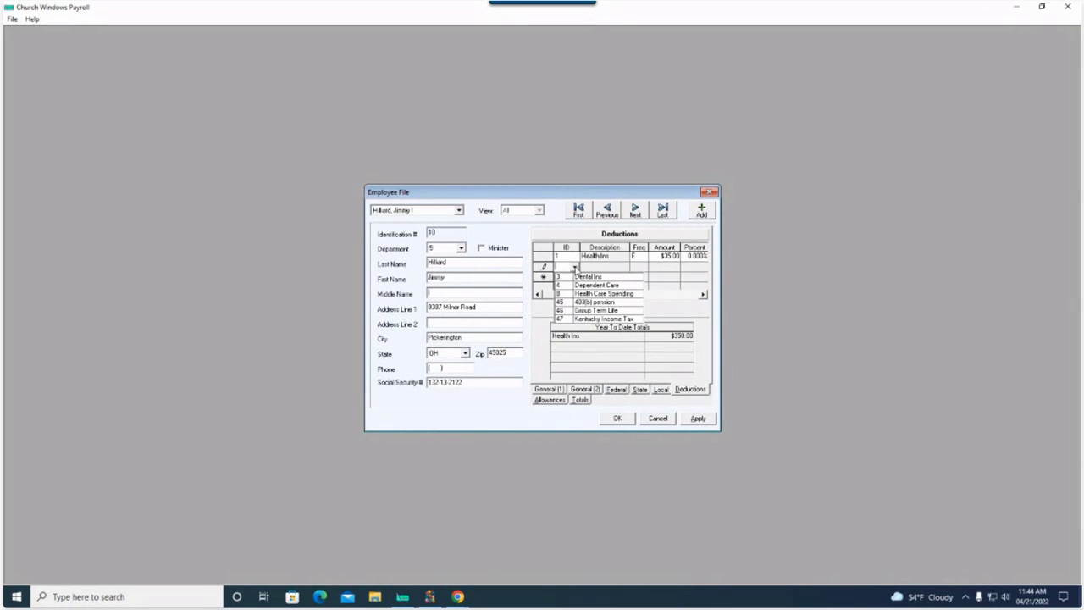
pyautogui.click(599, 319)
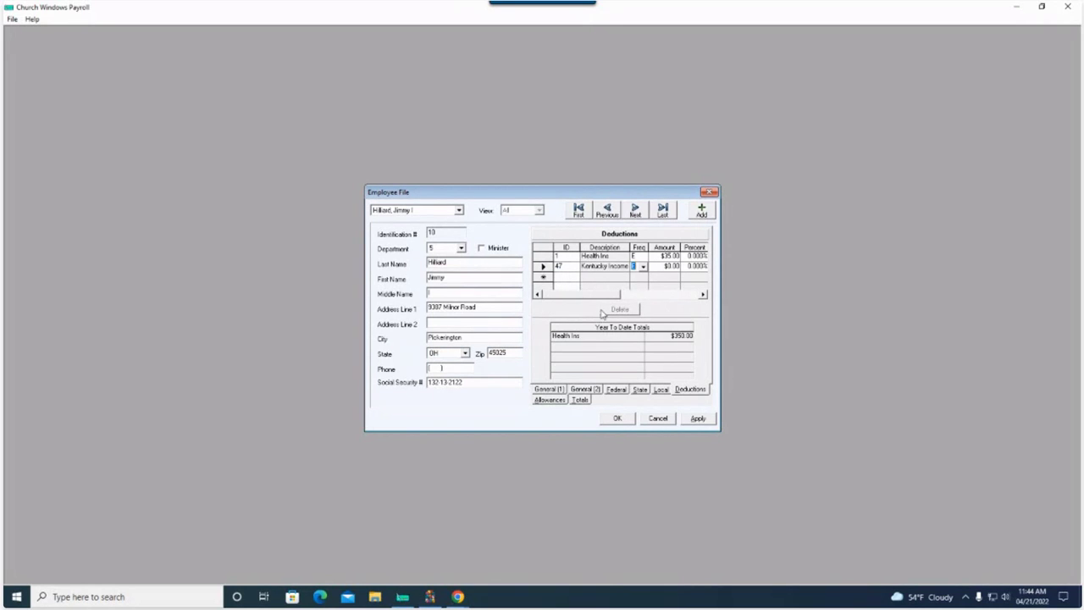
# - Set the employee's Kentucky Income Tax deduction to 3.25 percent, then save and close the Employee File
pyautogui.click(696, 267)
pyautogui.write('1')
pyautogui.write('.25')
pyautogui.click(698, 418)
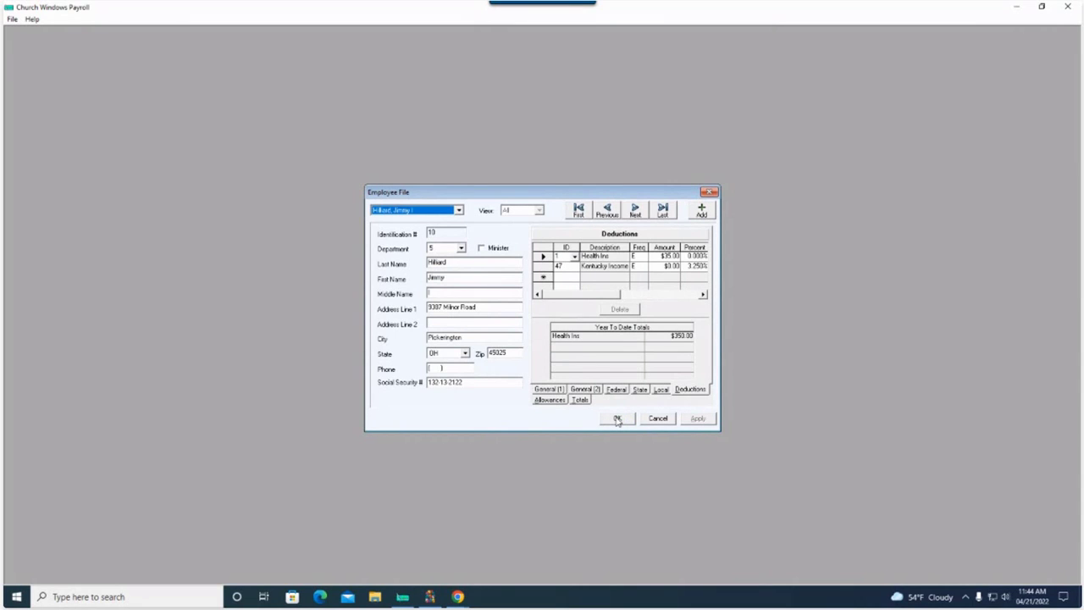
pyautogui.click(617, 421)
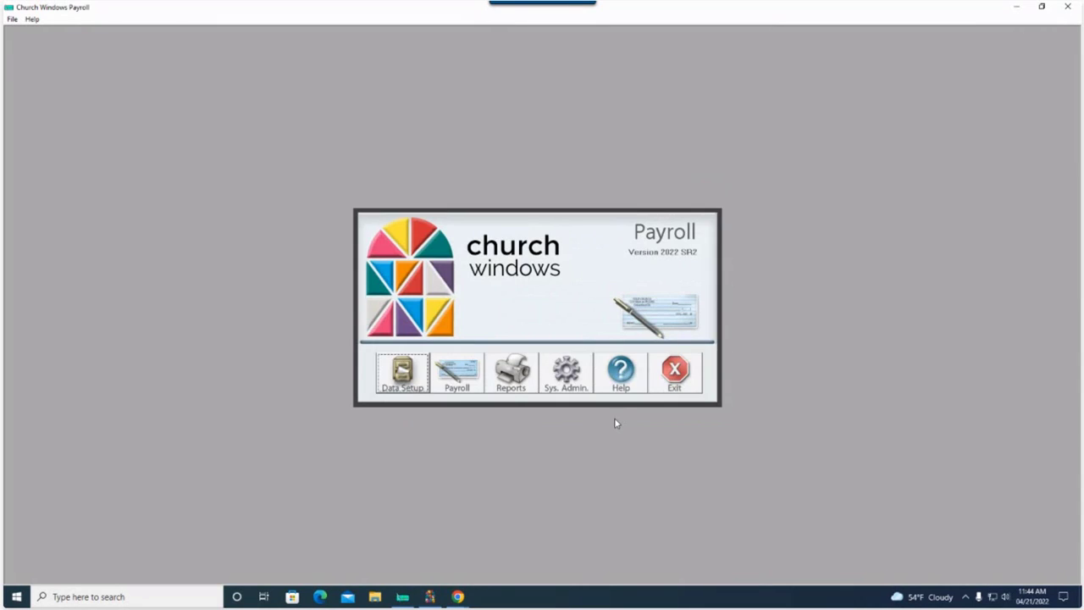
# - Open the account assignment of the second employee's Kentucky Income Tax deduction for editing in Account Number Setup
pyautogui.click(578, 373)
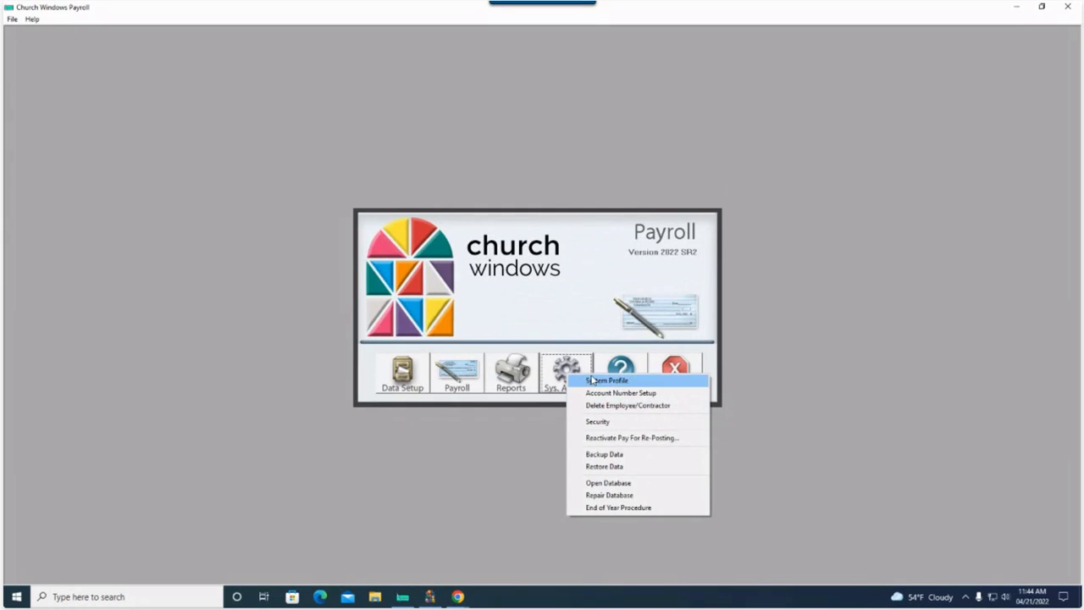
pyautogui.click(601, 392)
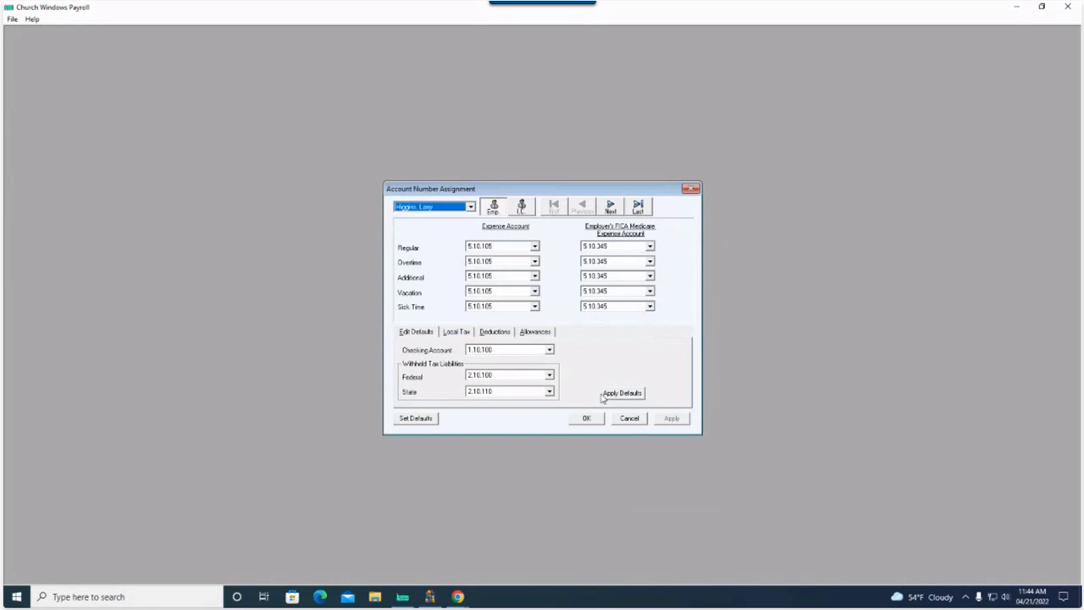
pyautogui.click(471, 207)
pyautogui.click(426, 228)
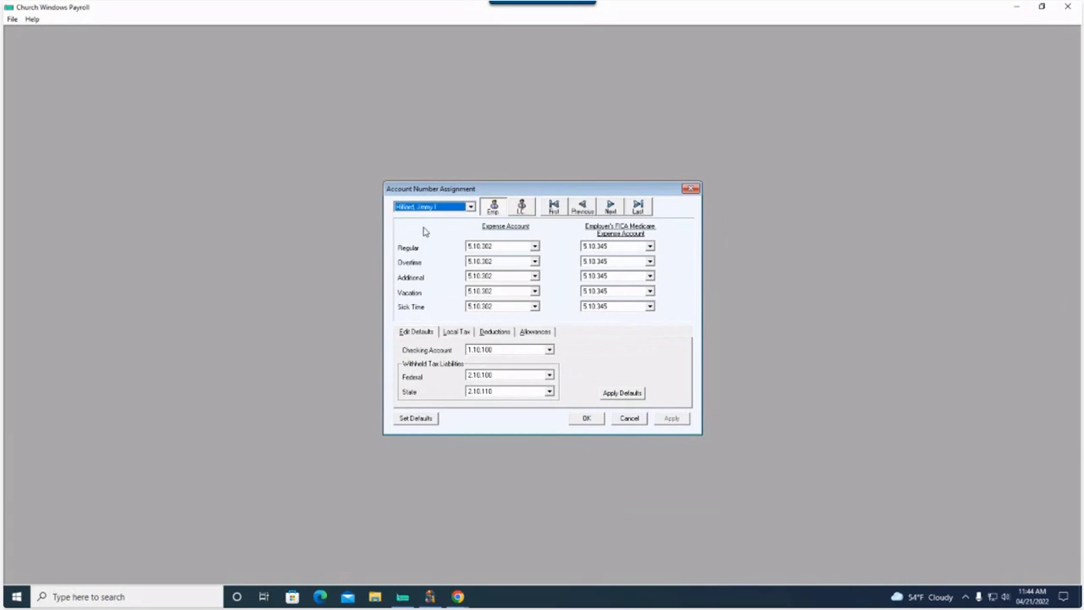
pyautogui.click(496, 331)
pyautogui.click(607, 365)
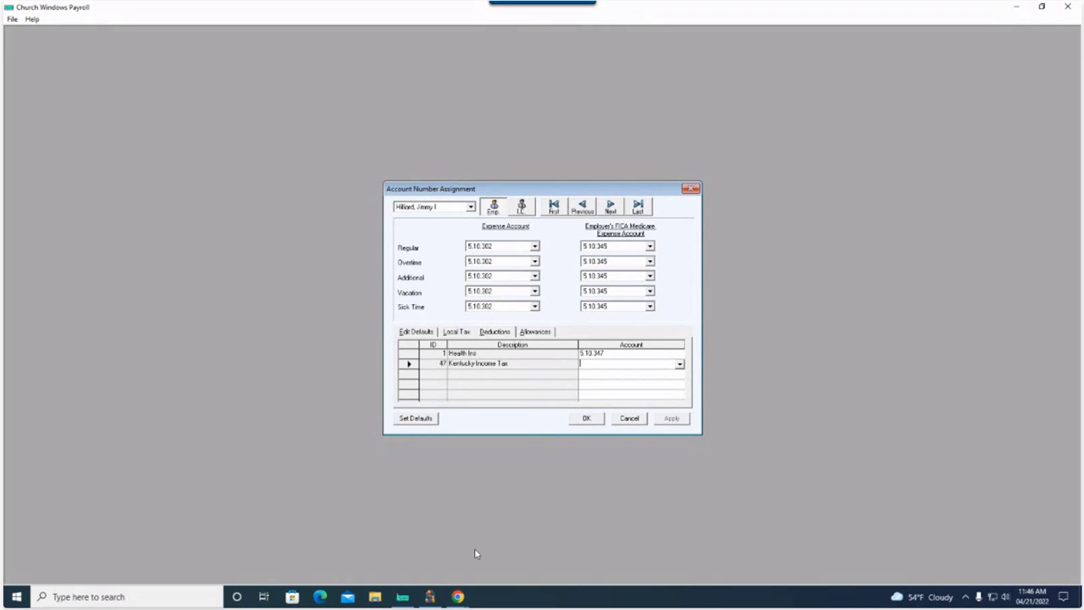
# - Switch to the main Church Windows Software window
pyautogui.click(430, 598)
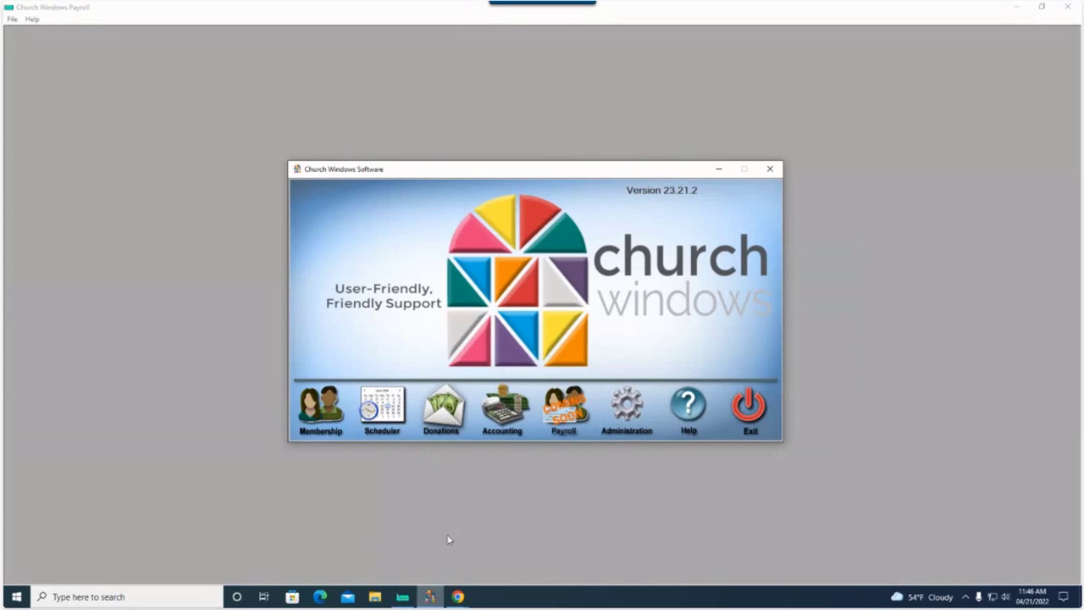